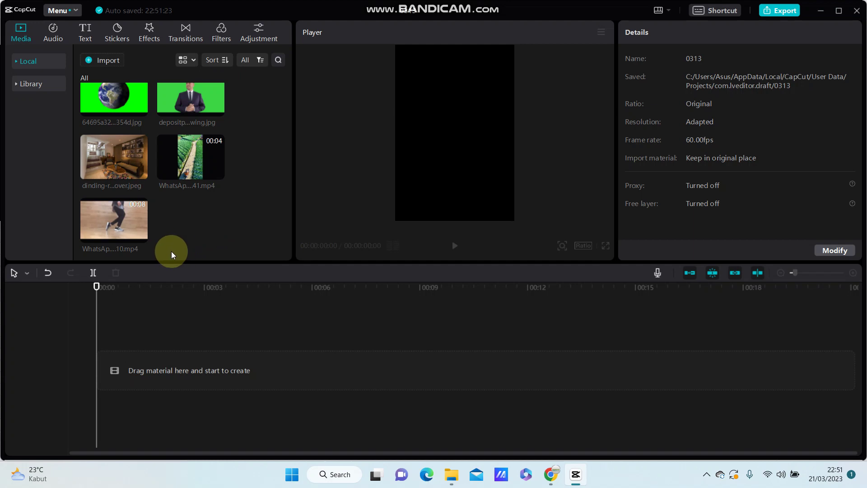
Add the WhatsApp dance video to the timeline and show its Cutout options.
{"action": "mouse_move", "coordinate": [146, 229]}
{"action": "left_mouse_down"}
{"action": "mouse_move", "coordinate": [114, 358]}
{"action": "mouse_move", "coordinate": [119, 332]}
{"action": "left_mouse_up"}
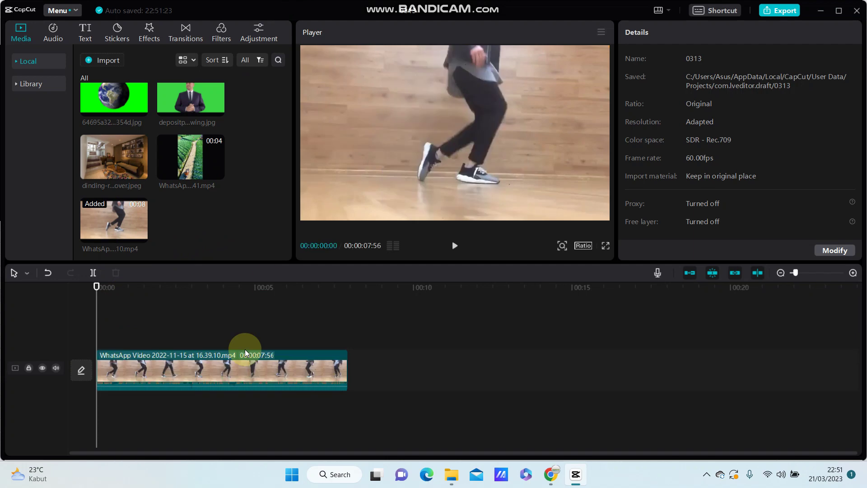
{"action": "left_click", "coordinate": [276, 358]}
{"action": "left_click", "coordinate": [720, 58]}
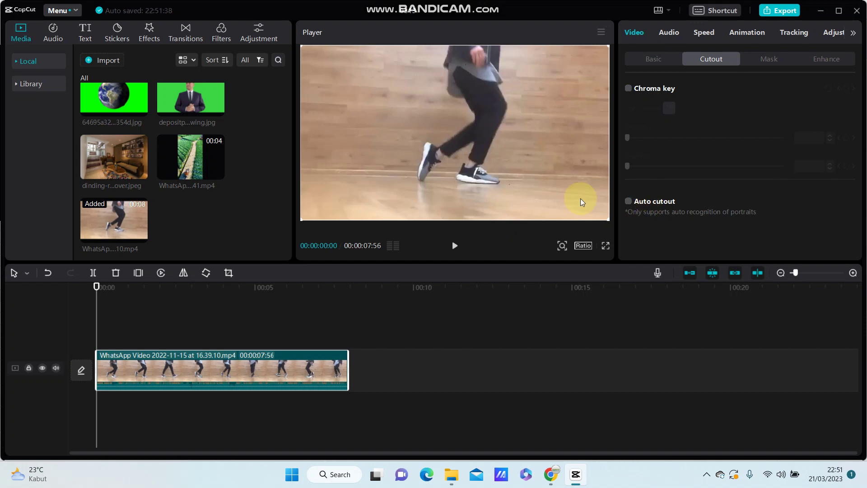
Enable Auto cutout on the dance clip to remove its background.
{"action": "left_click", "coordinate": [628, 201]}
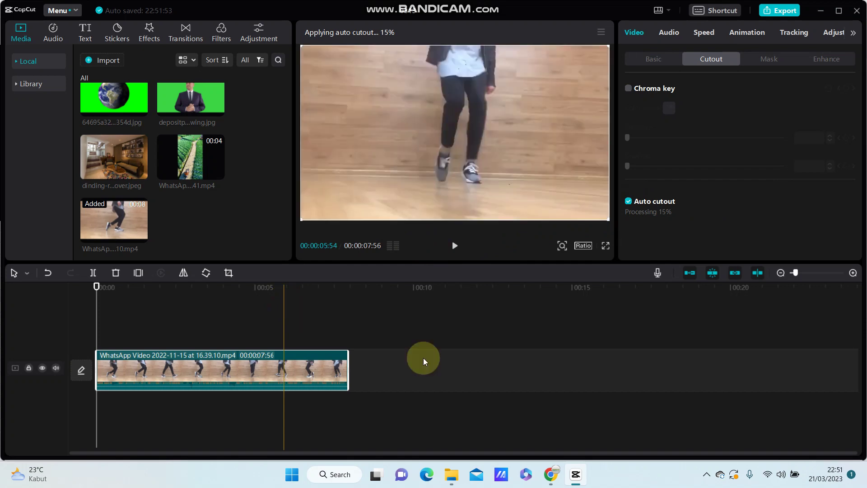
Move the dance clip onto an overlay track above the empty main track.
{"action": "left_click_drag", "start_coordinate": [260, 321], "coordinate": [260, 321]}
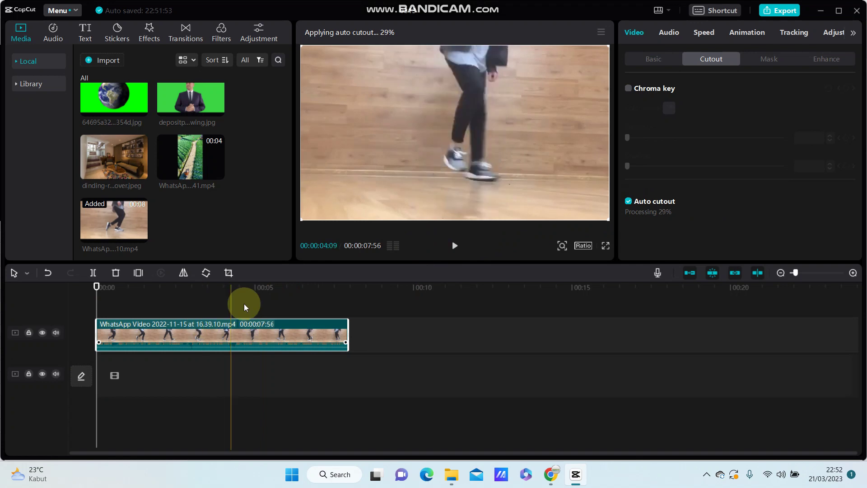
{"action": "mouse_move", "coordinate": [191, 157]}
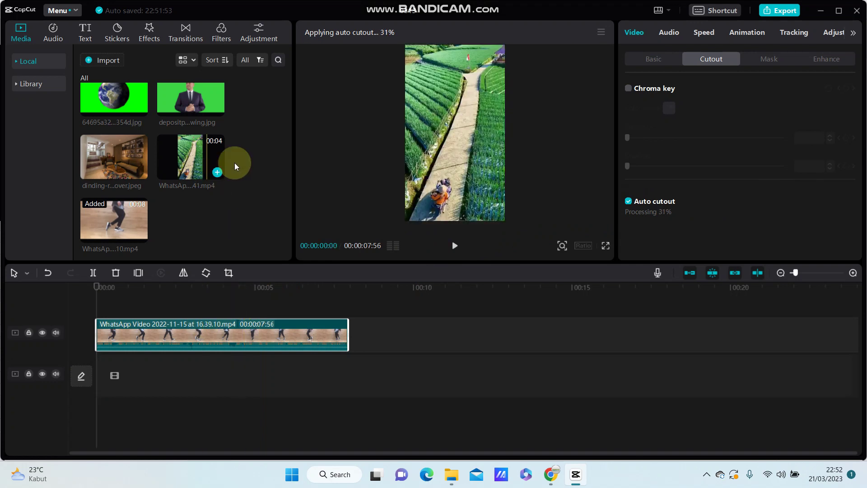
{"action": "scroll", "coordinate": [235, 163], "scroll_direction": "up", "scroll_amount": 5}
{"action": "scroll", "coordinate": [235, 165], "scroll_direction": "down", "scroll_amount": 2}
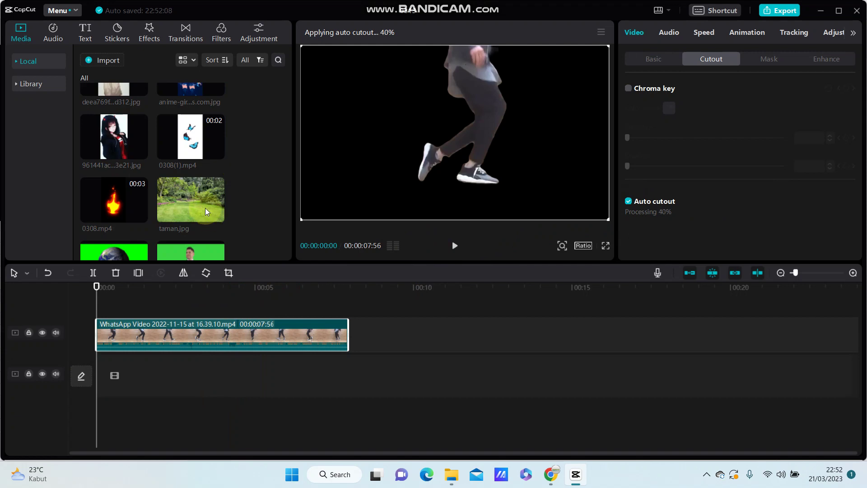
{"action": "scroll", "coordinate": [156, 116], "scroll_direction": "up", "scroll_amount": 2}
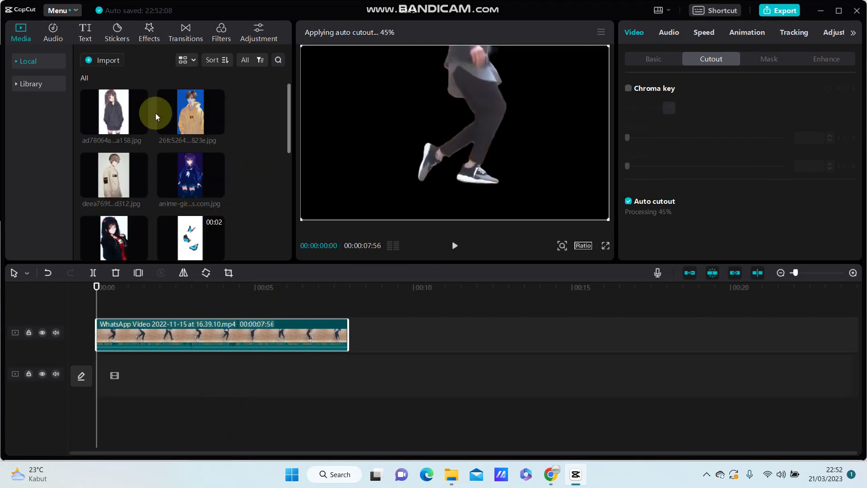
{"action": "left_click", "coordinate": [112, 70]}
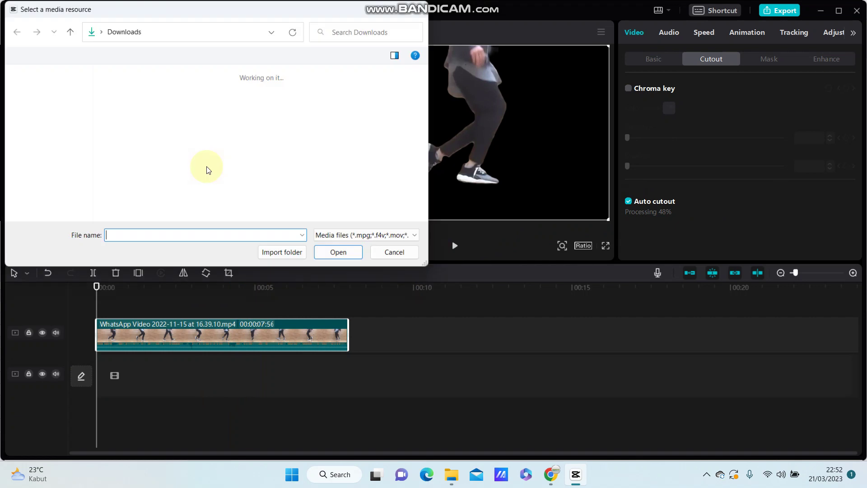
{"action": "scroll", "coordinate": [257, 177], "scroll_direction": "down", "scroll_amount": 5}
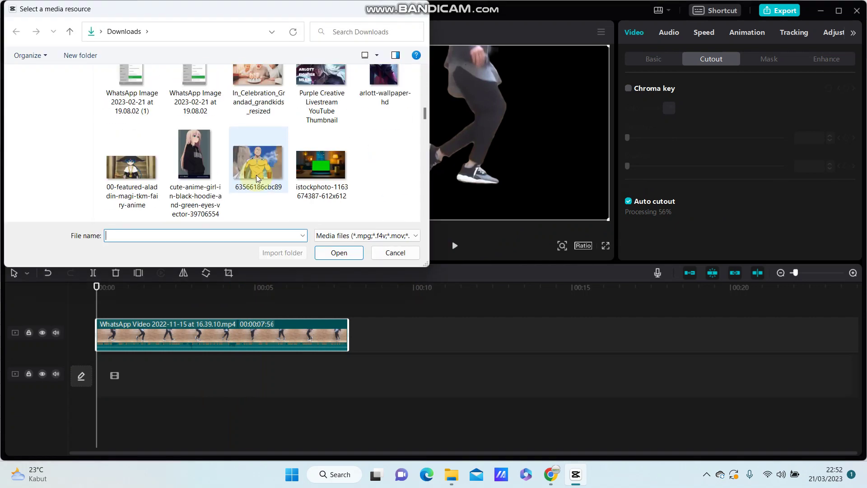
{"action": "scroll", "coordinate": [256, 177], "scroll_direction": "down", "scroll_amount": 5}
{"action": "scroll", "coordinate": [257, 177], "scroll_direction": "down", "scroll_amount": 5}
{"action": "scroll", "coordinate": [256, 178], "scroll_direction": "down", "scroll_amount": 5}
{"action": "scroll", "coordinate": [258, 177], "scroll_direction": "down", "scroll_amount": 3}
{"action": "scroll", "coordinate": [259, 175], "scroll_direction": "down", "scroll_amount": 1}
{"action": "scroll", "coordinate": [288, 178], "scroll_direction": "down", "scroll_amount": 1}
{"action": "scroll", "coordinate": [285, 173], "scroll_direction": "down", "scroll_amount": 1}
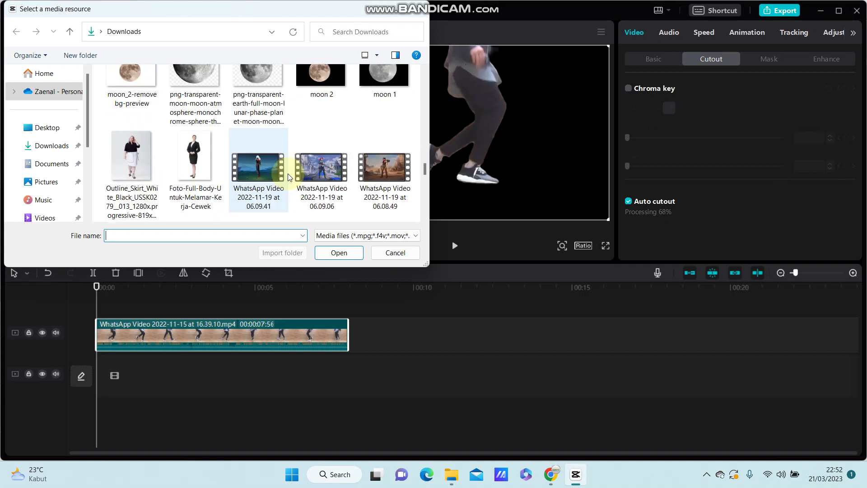
{"action": "scroll", "coordinate": [285, 170], "scroll_direction": "down", "scroll_amount": 1}
{"action": "scroll", "coordinate": [325, 146], "scroll_direction": "down", "scroll_amount": 1}
{"action": "scroll", "coordinate": [341, 136], "scroll_direction": "down", "scroll_amount": 1}
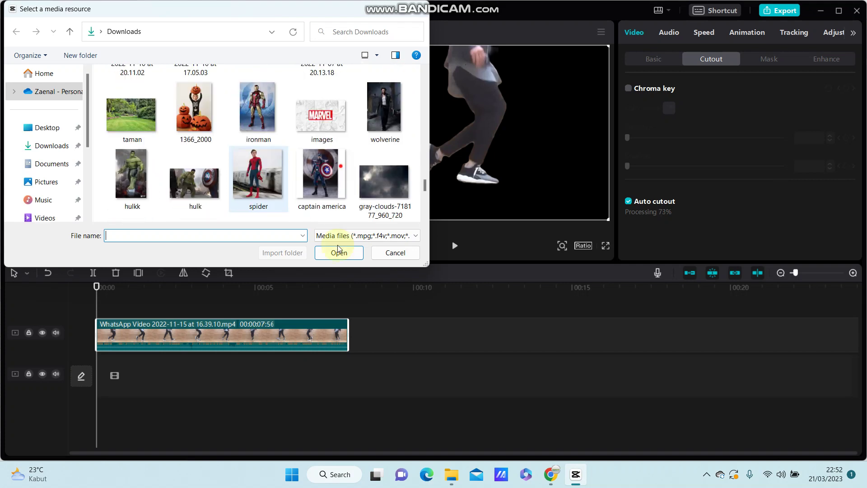
Import the 'images' Marvel logo file from Downloads into the media library.
{"action": "left_click", "coordinate": [322, 109]}
{"action": "left_click", "coordinate": [338, 253]}
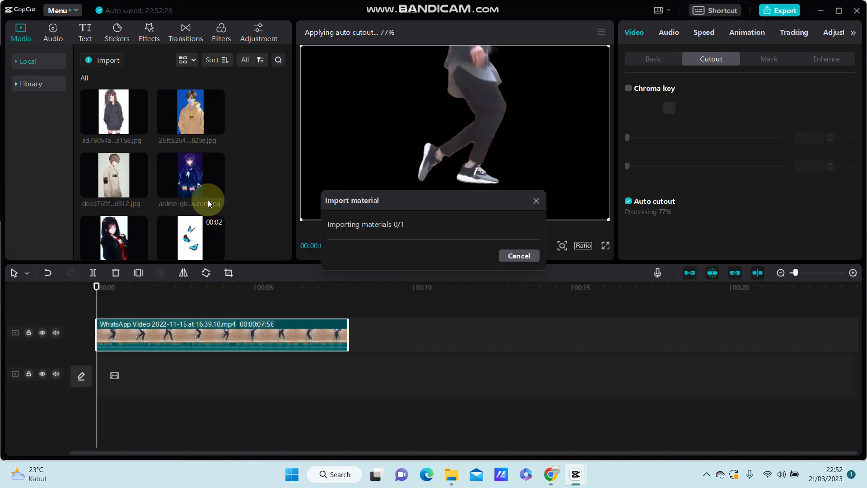
{"action": "scroll", "coordinate": [200, 207], "scroll_direction": "down", "scroll_amount": 2}
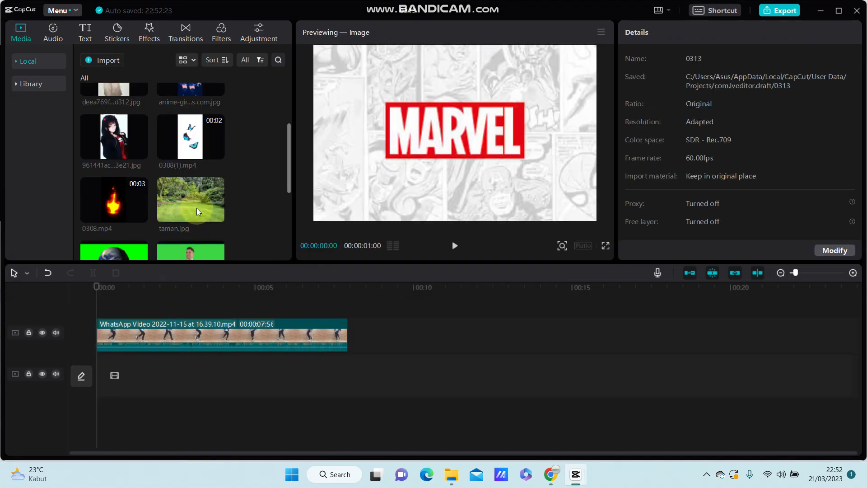
{"action": "scroll", "coordinate": [258, 200], "scroll_direction": "down", "scroll_amount": 4}
{"action": "left_click", "coordinate": [104, 375]}
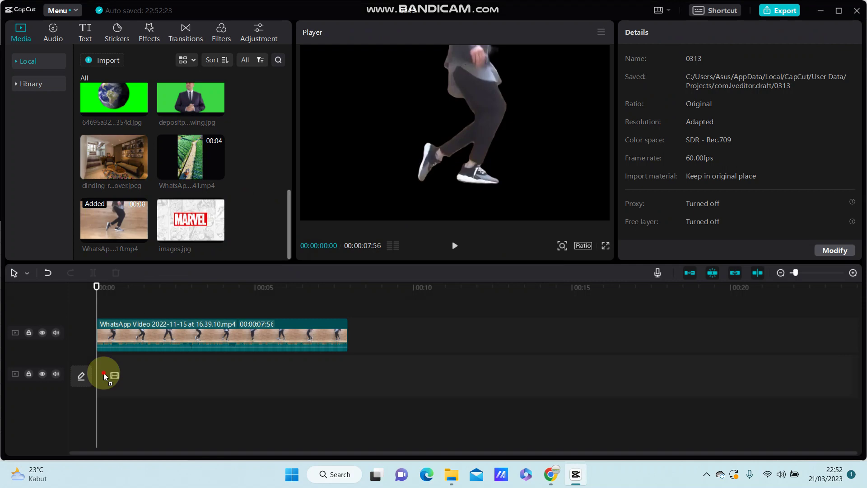
Place images.jpg on the main track beneath the cut-out dancer.
{"action": "mouse_move", "coordinate": [104, 372]}
{"action": "left_mouse_down"}
{"action": "mouse_move", "coordinate": [92, 373]}
{"action": "mouse_move", "coordinate": [351, 381]}
{"action": "left_mouse_up"}
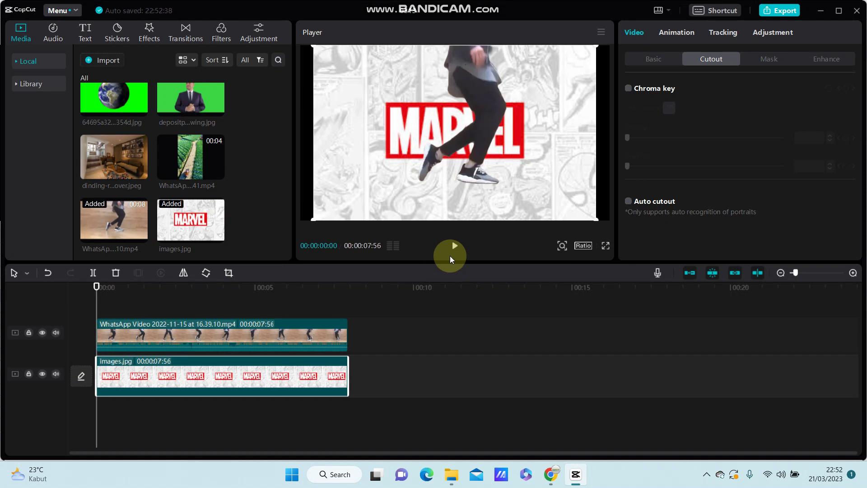
{"action": "left_click", "coordinate": [55, 332]}
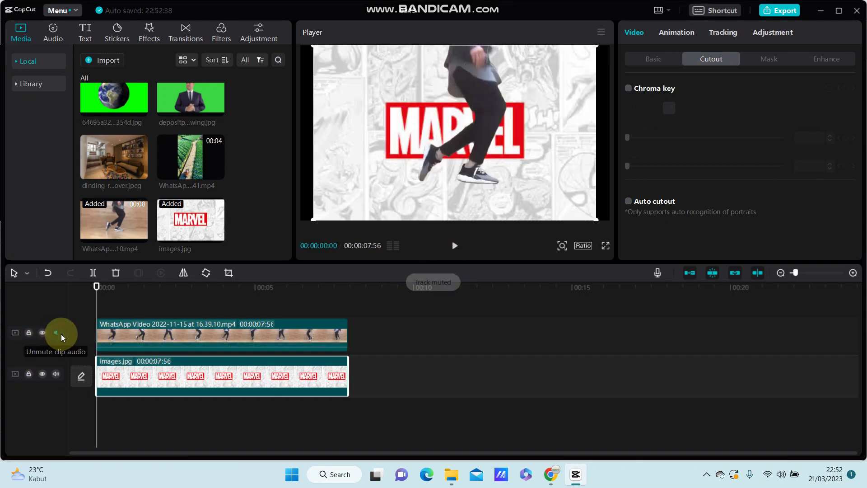
{"action": "left_click", "coordinate": [455, 247]}
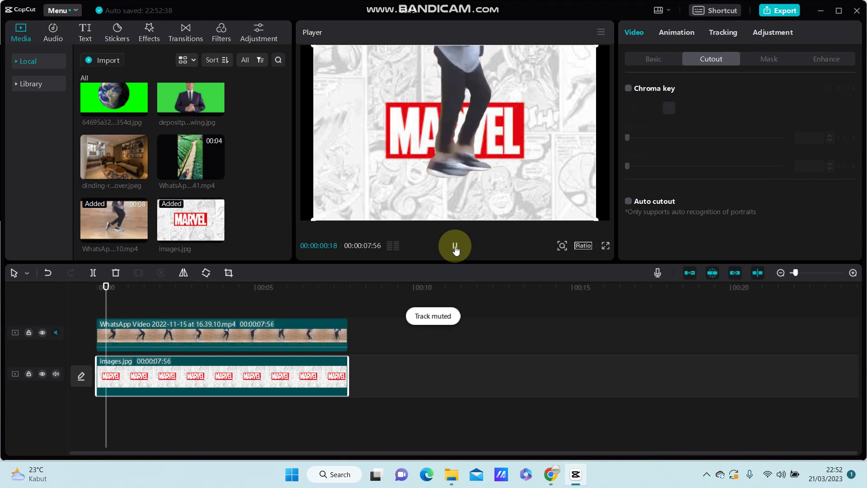